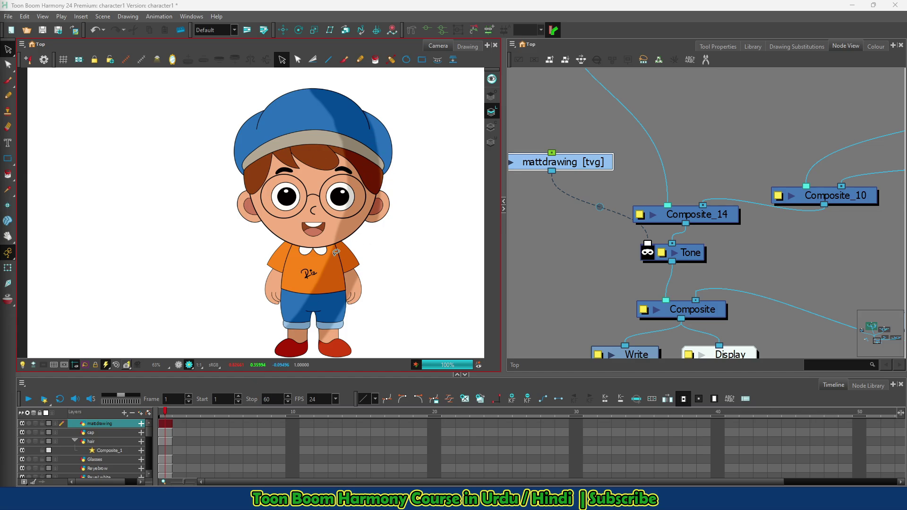
Undo the finished matte shading setup to return to the unshaded character.
key(ctrl+z)
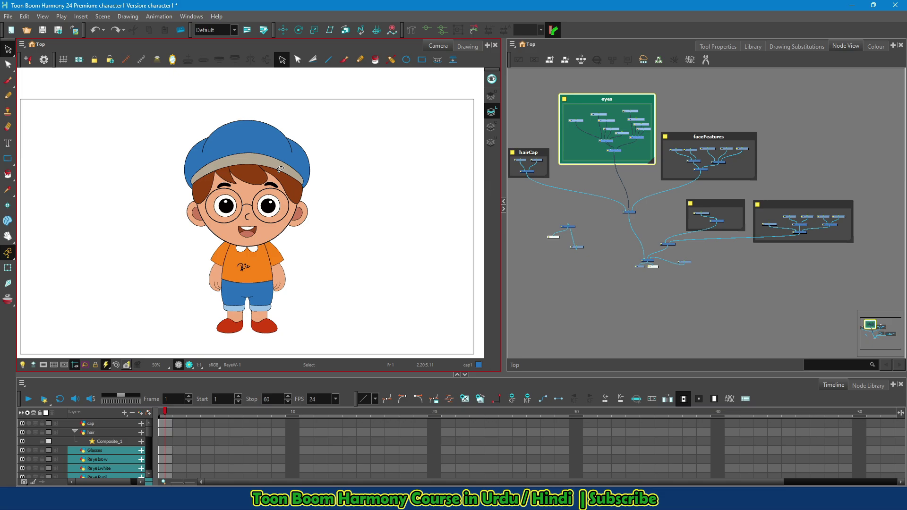
scroll(288, 215, up, 2)
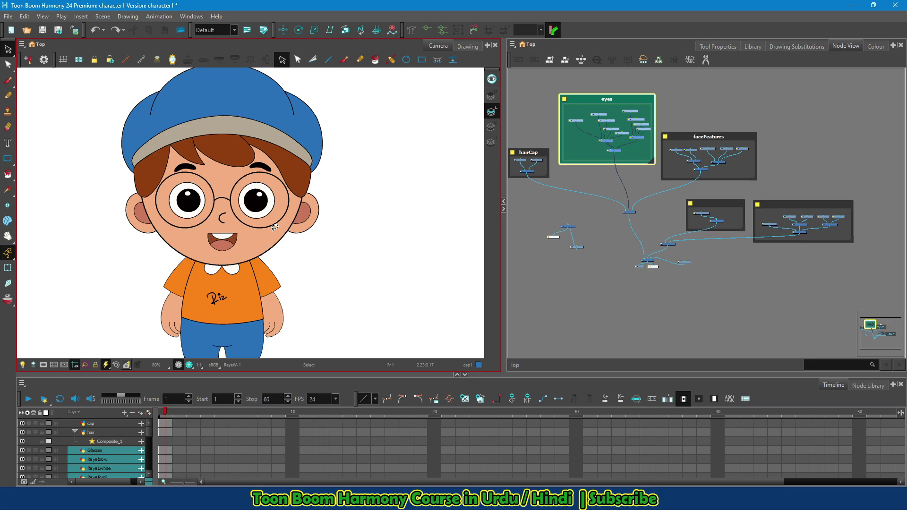
scroll(607, 175, up, 2)
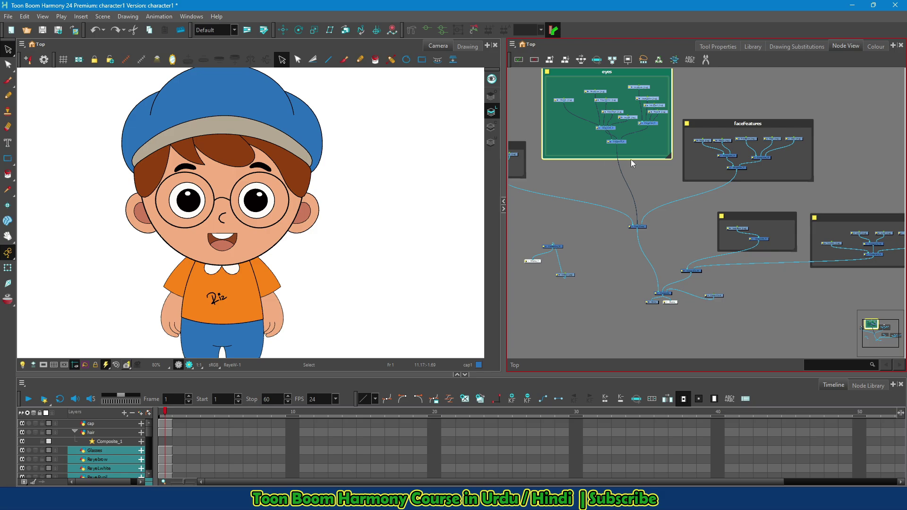
Add a Tone (Combine) node to the network near the face_Comp node.
click(645, 208)
scroll(661, 210, up, 3)
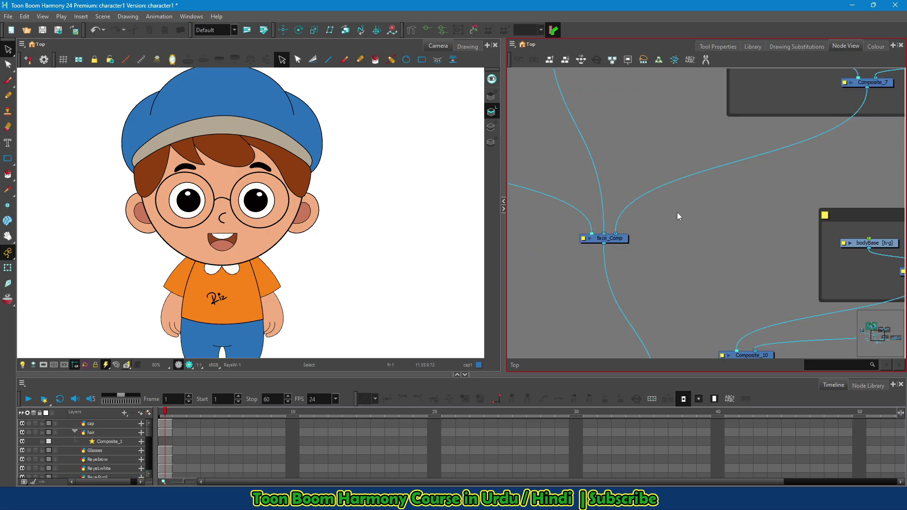
key(Tab)
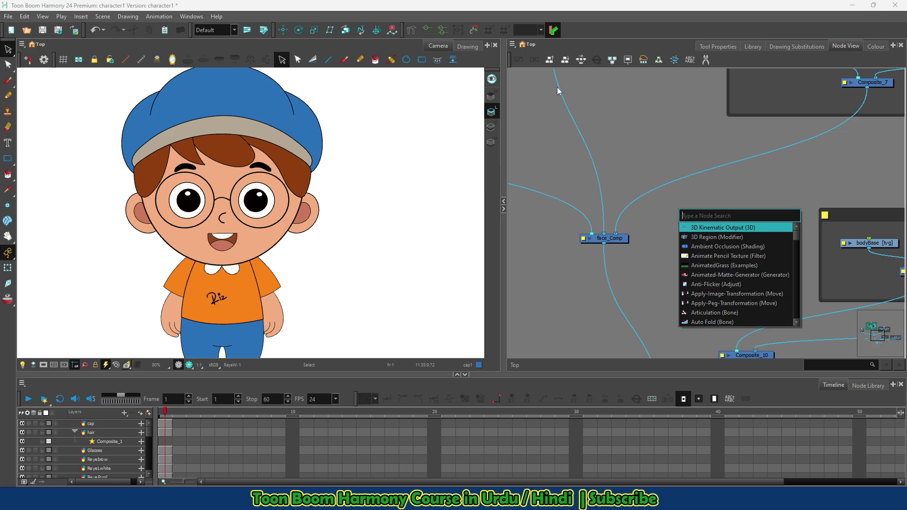
text(tone)
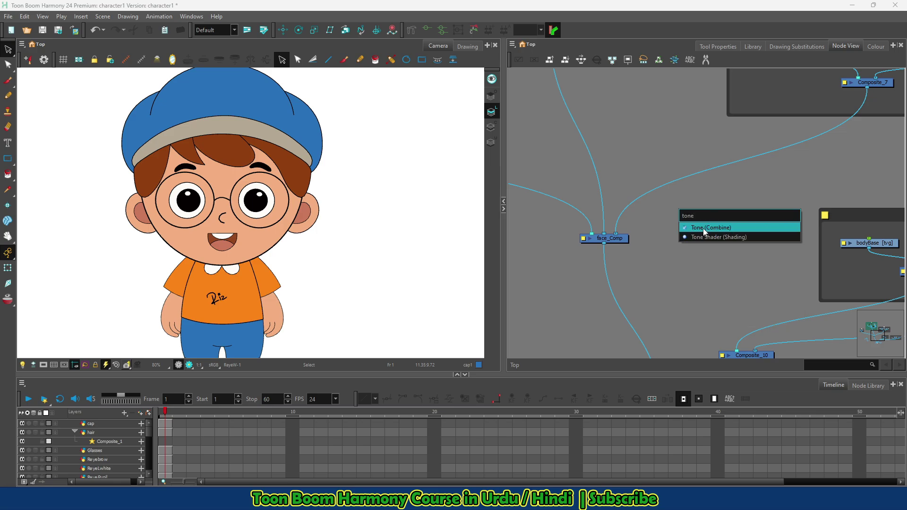
click(703, 228)
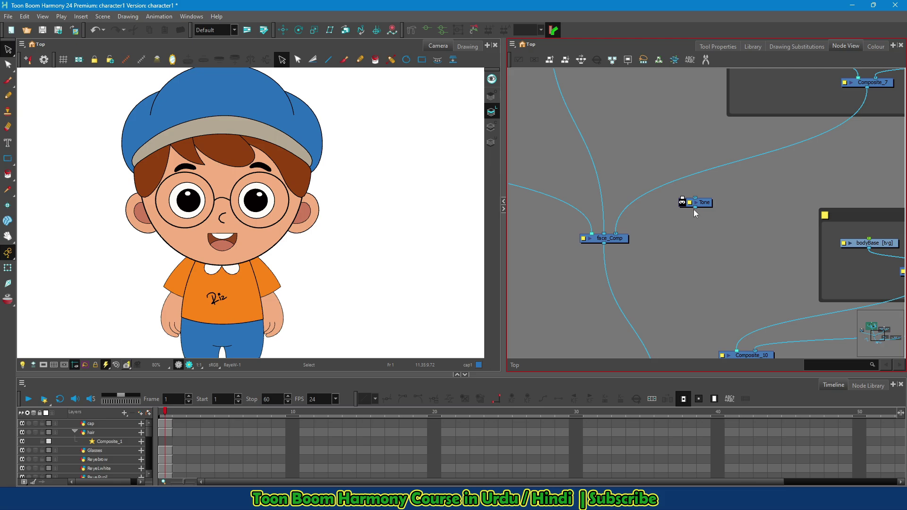
scroll(691, 203, up, 5)
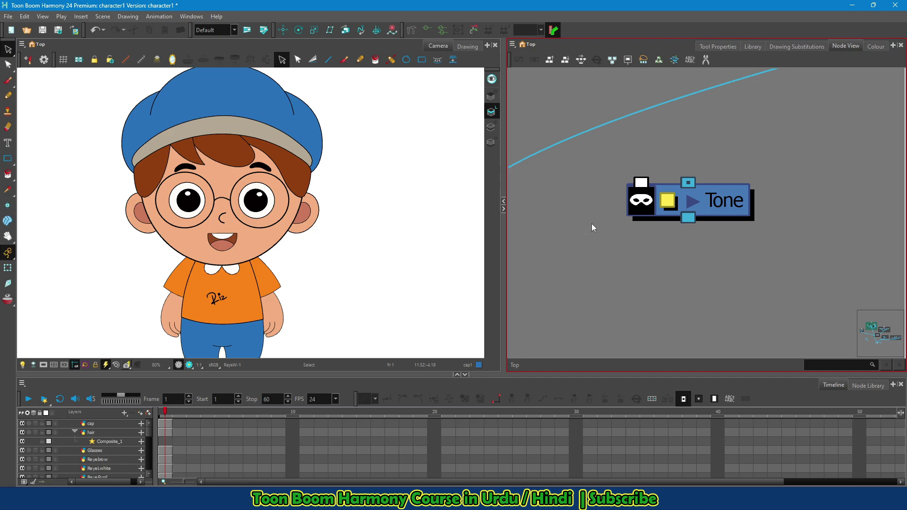
Add a vector drawing layer named mattdrawing and place its node above the Tone node.
key(ctrl+r)
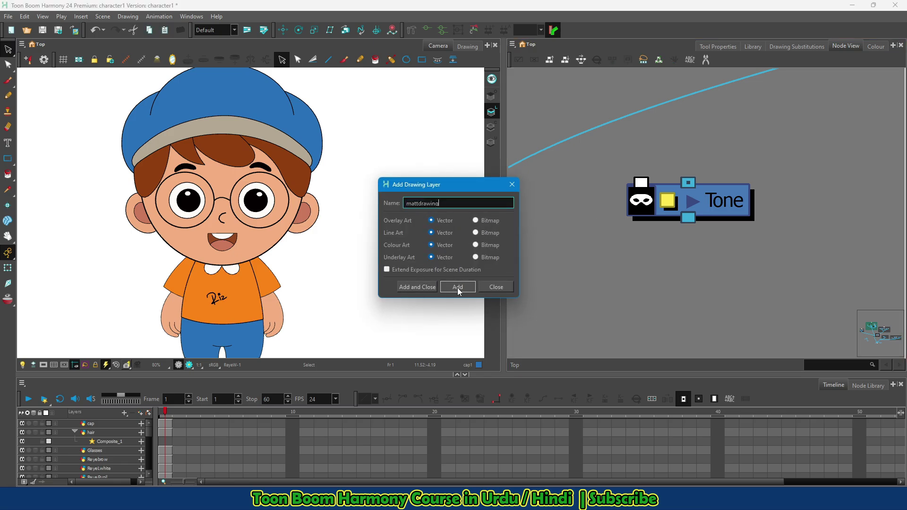
click(417, 287)
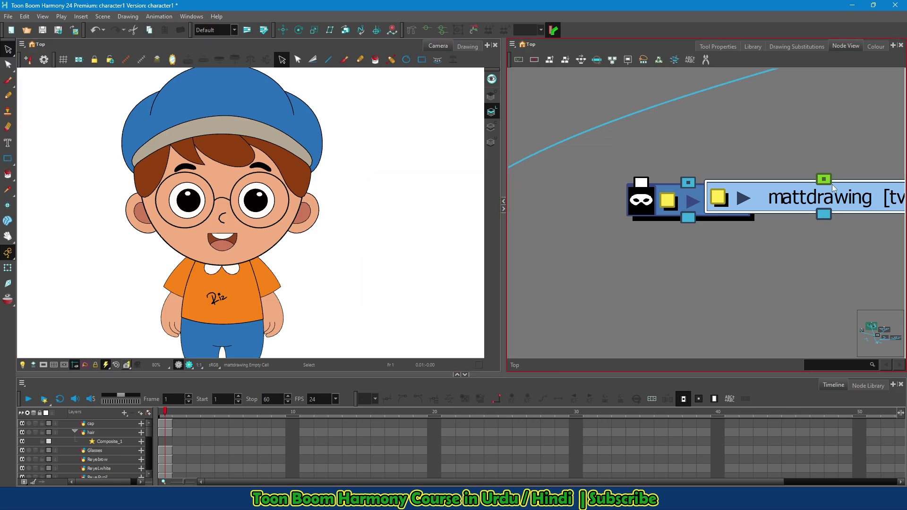
drag(829, 198, 642, 112)
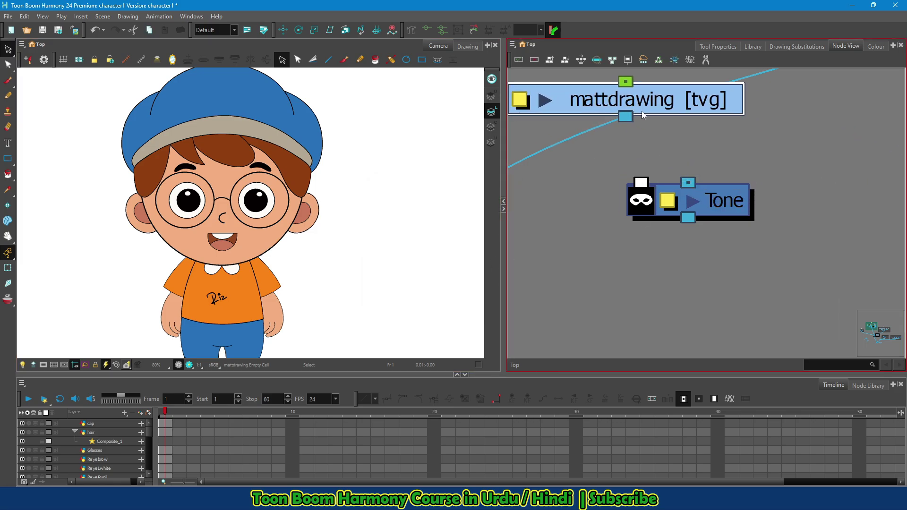
Connect mattdrawing to face_Comp and paint a wide brush stroke down the cap's right side, curving across the face to the shirt.
scroll(654, 142, down, 5)
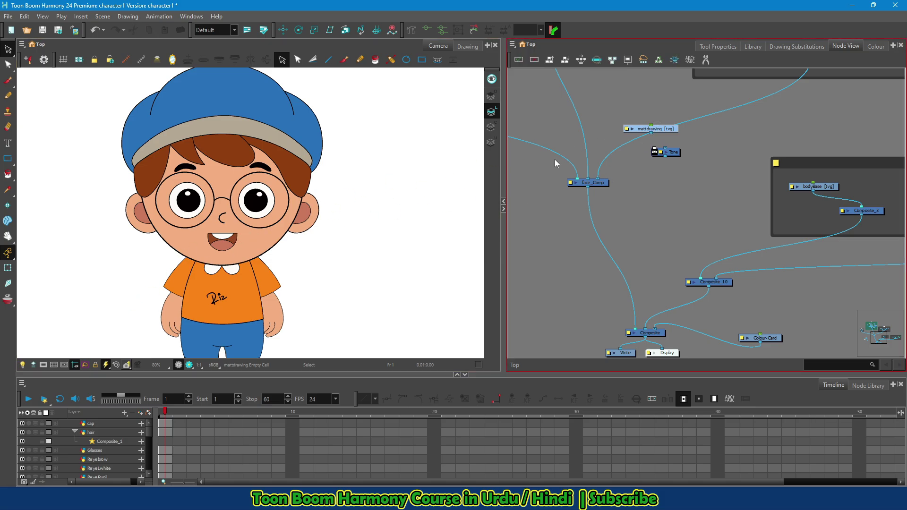
drag(651, 131, 599, 179)
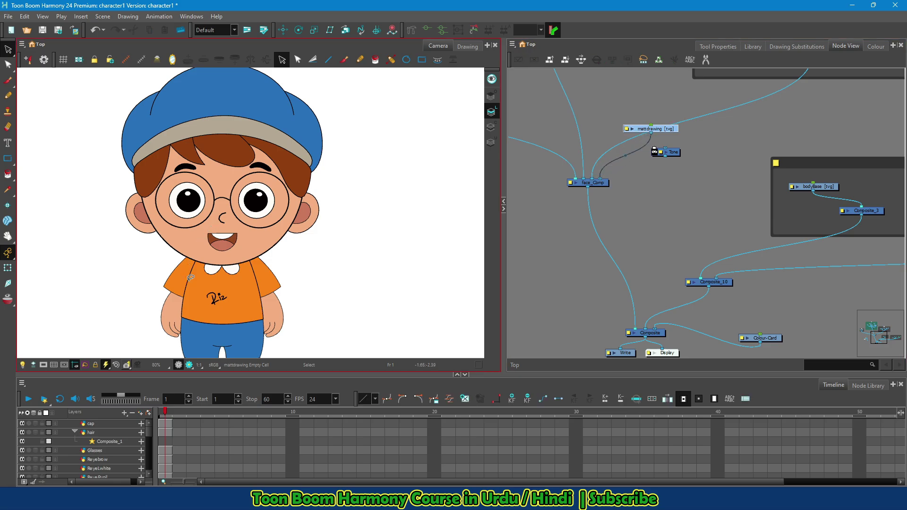
click(344, 60)
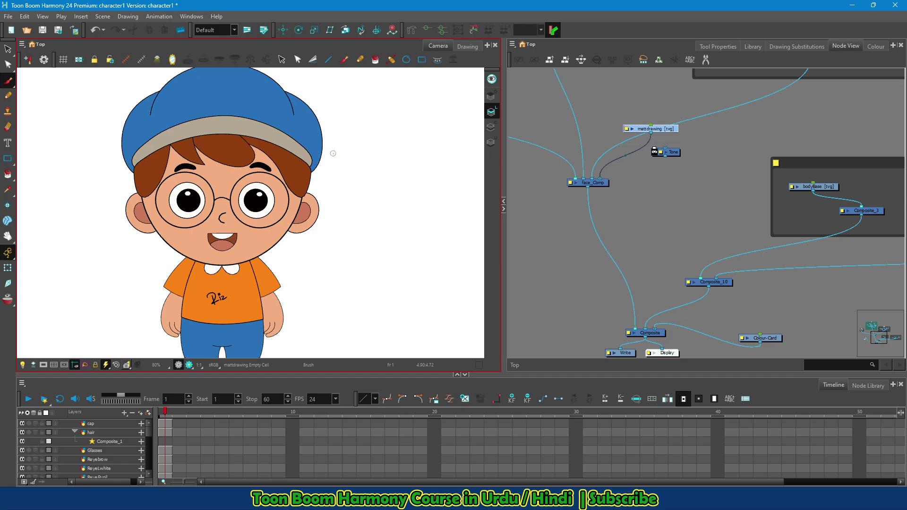
scroll(280, 131, down, 2)
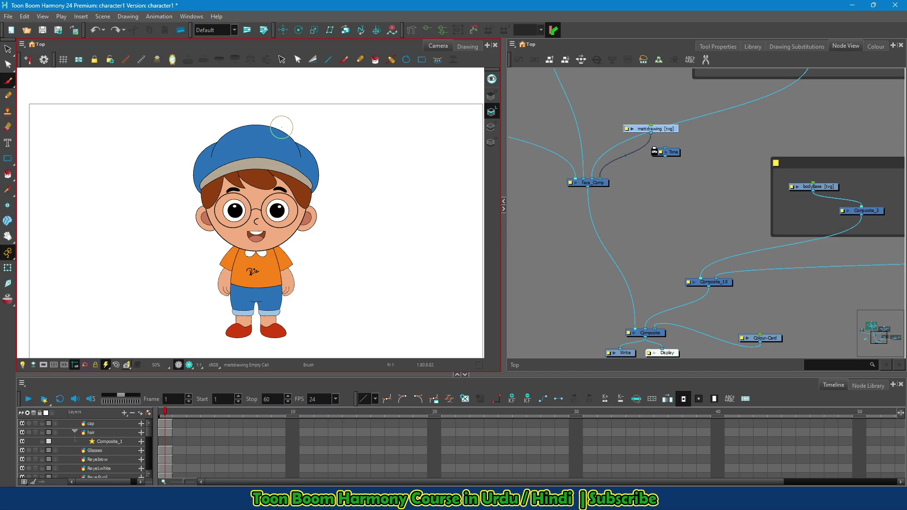
mouse_move(275, 97)
mouse_down()
mouse_move(307, 150)
mouse_move(304, 188)
mouse_move(270, 246)
mouse_move(241, 269)
mouse_up()
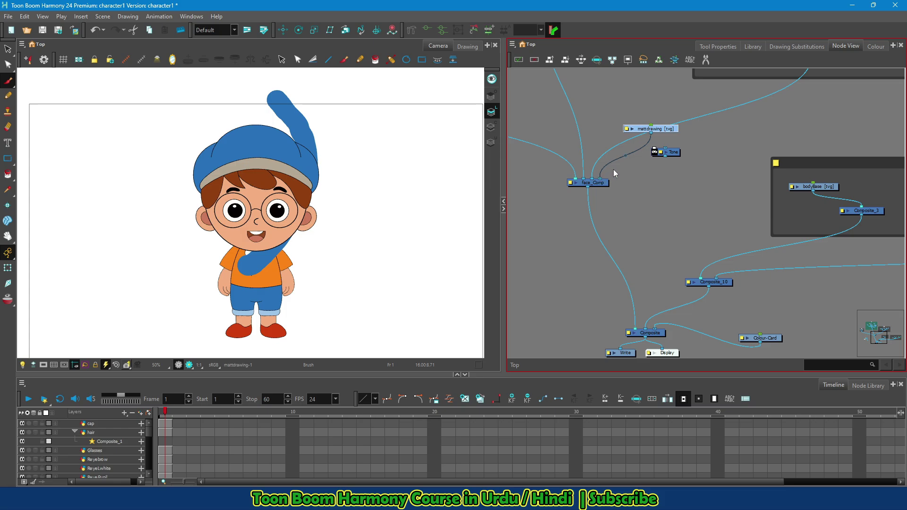
Disconnect mattdrawing from face_Comp and insert the Tone node on the connection between face_Comp and Composite.
drag(605, 172, 616, 203)
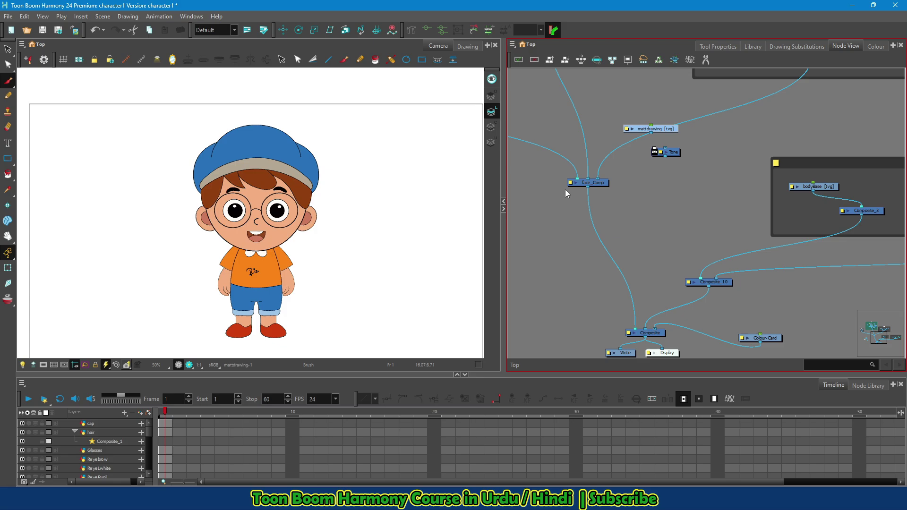
scroll(576, 185, down, 3)
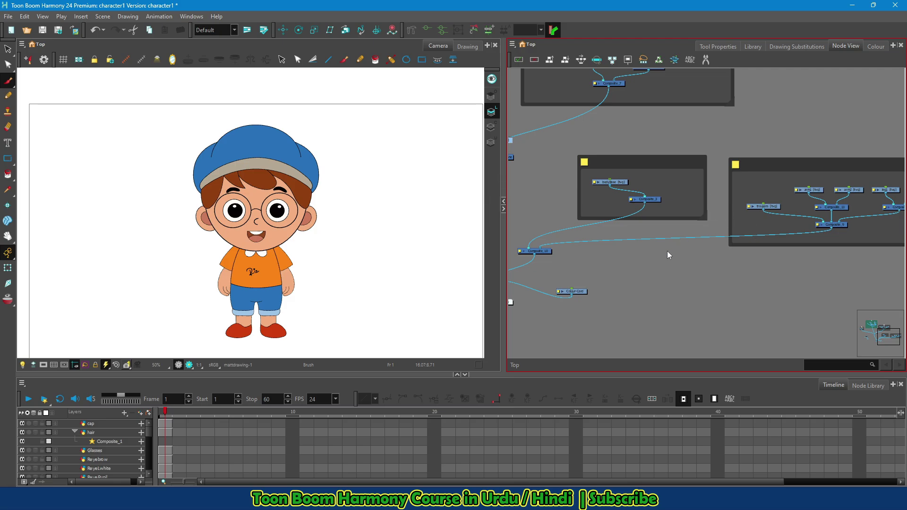
drag(553, 177, 713, 239)
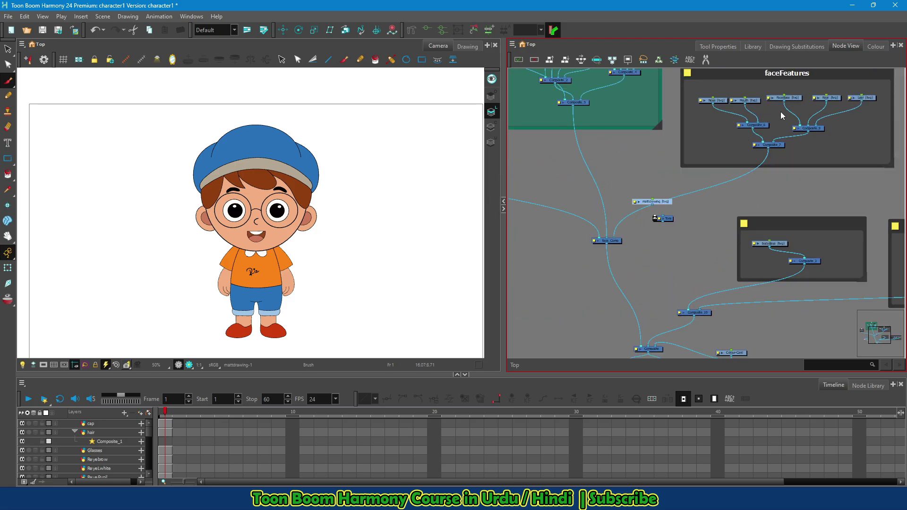
drag(696, 129, 795, 239)
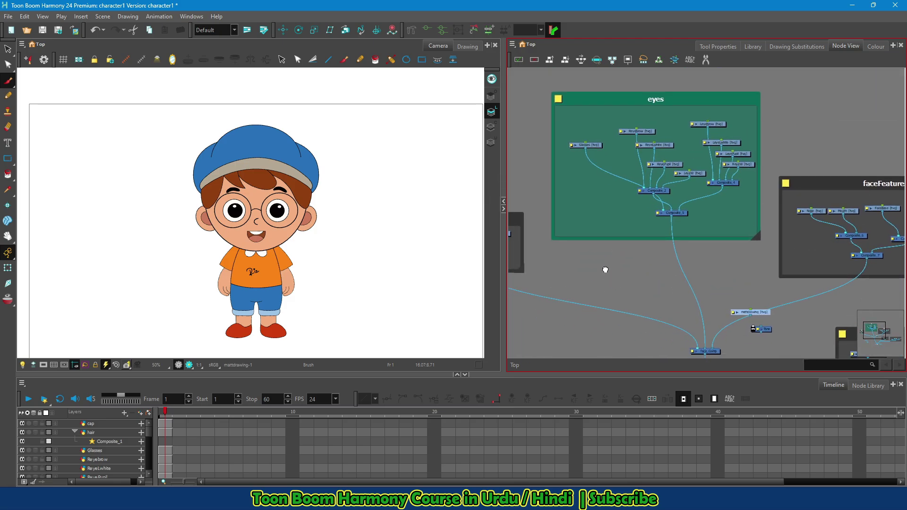
drag(606, 270, 624, 126)
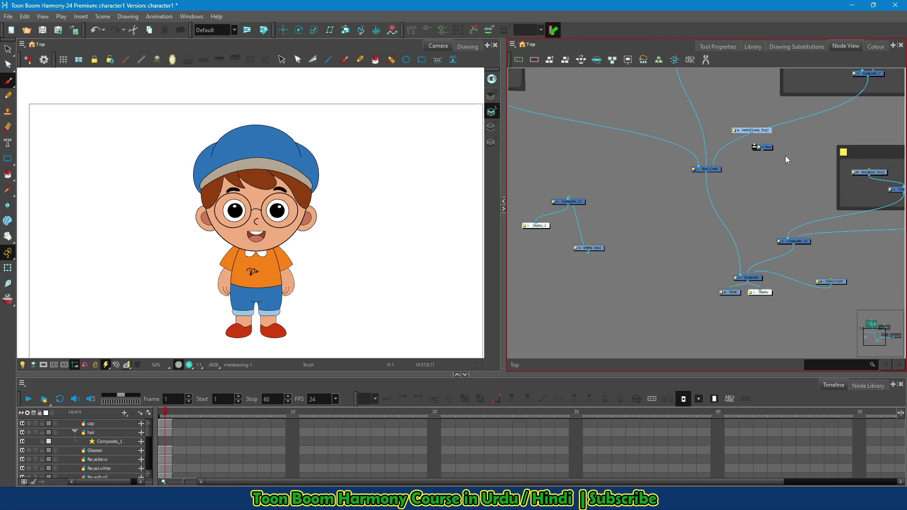
drag(768, 148, 718, 211)
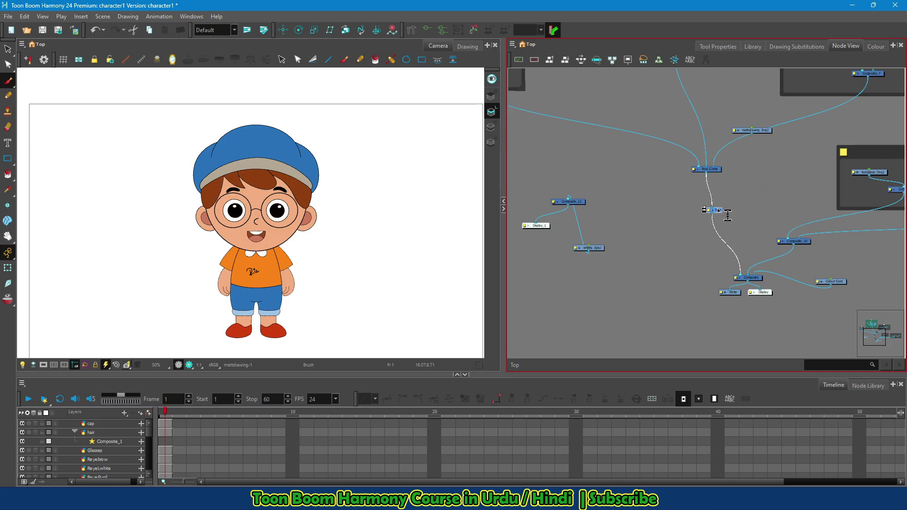
drag(717, 209, 717, 209)
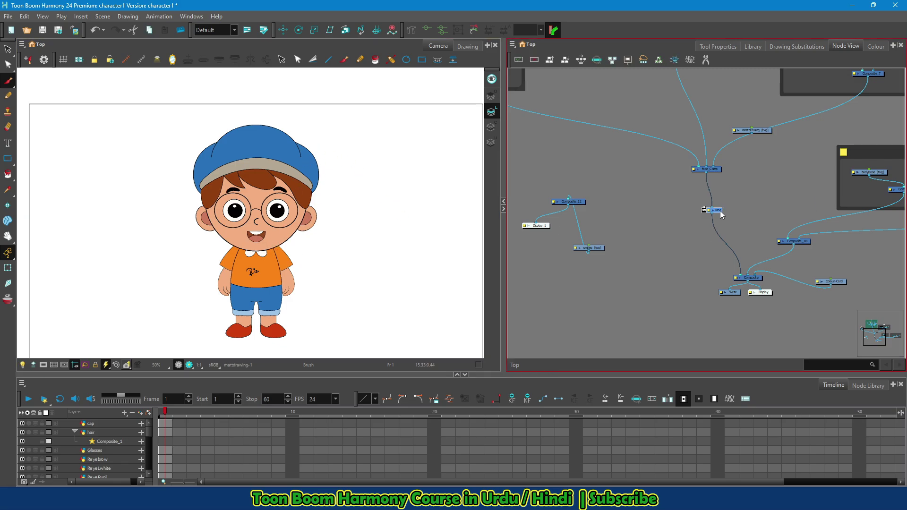
Move mattdrawing clear of face_Comp, connect it to the Tone node's matte port, and show the shading in Render View.
drag(759, 129, 636, 160)
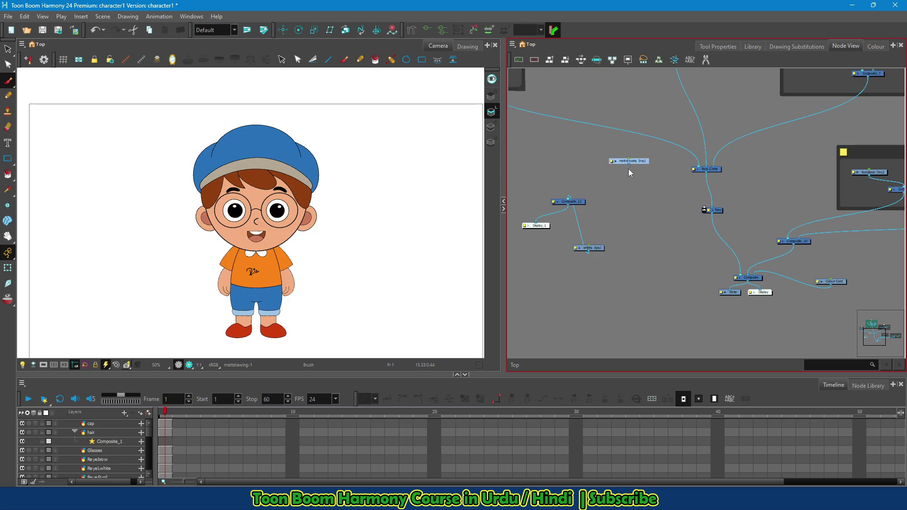
drag(629, 167, 704, 208)
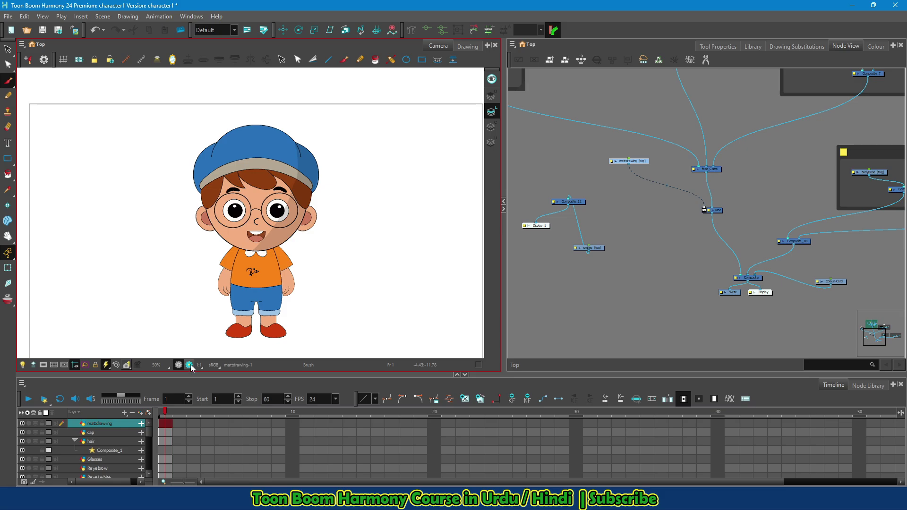
click(189, 365)
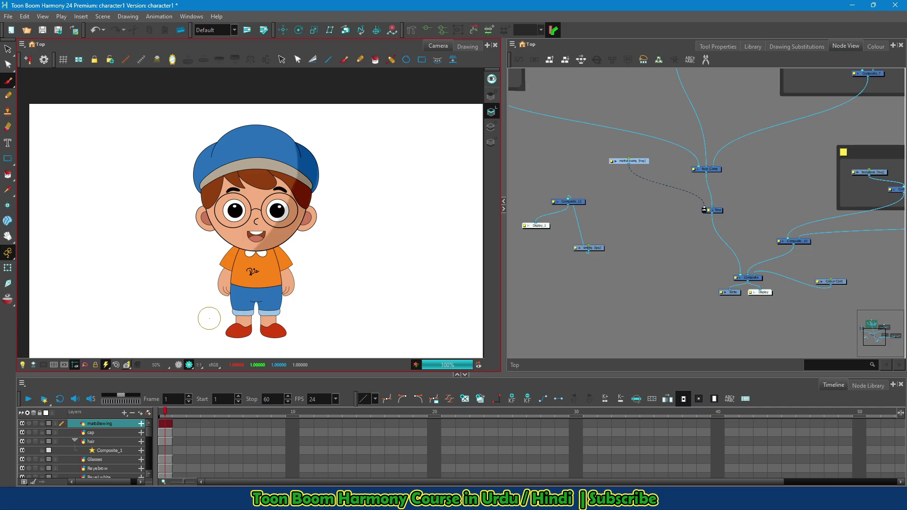
scroll(288, 201, up, 5)
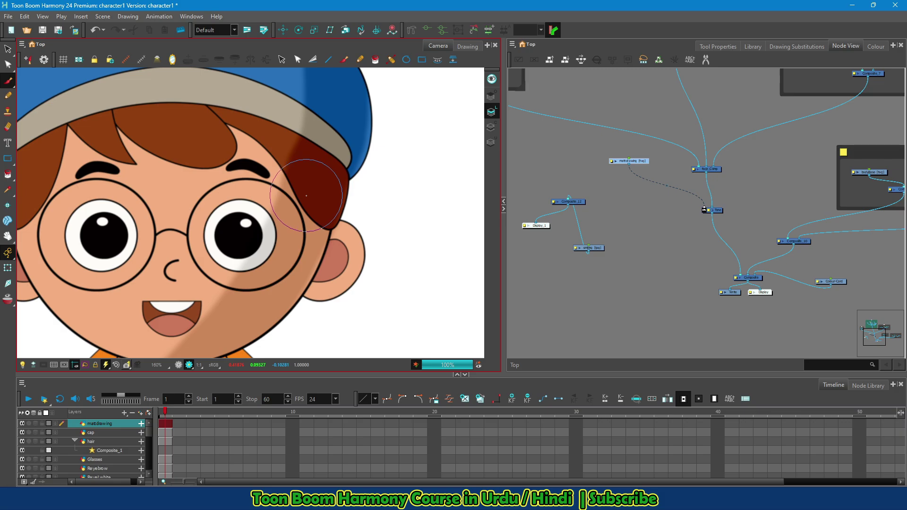
scroll(306, 196, down, 4)
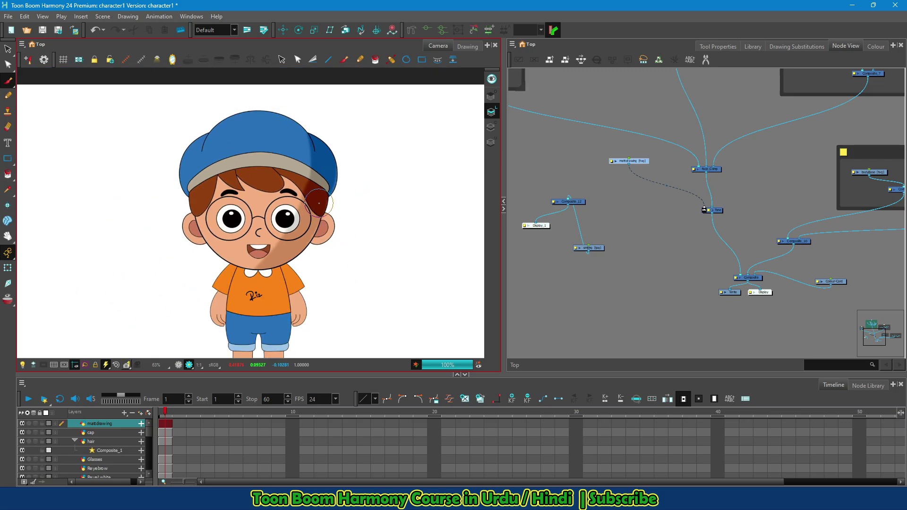
Try inverting the Tone node's matte and switch the inversion back off.
click(550, 178)
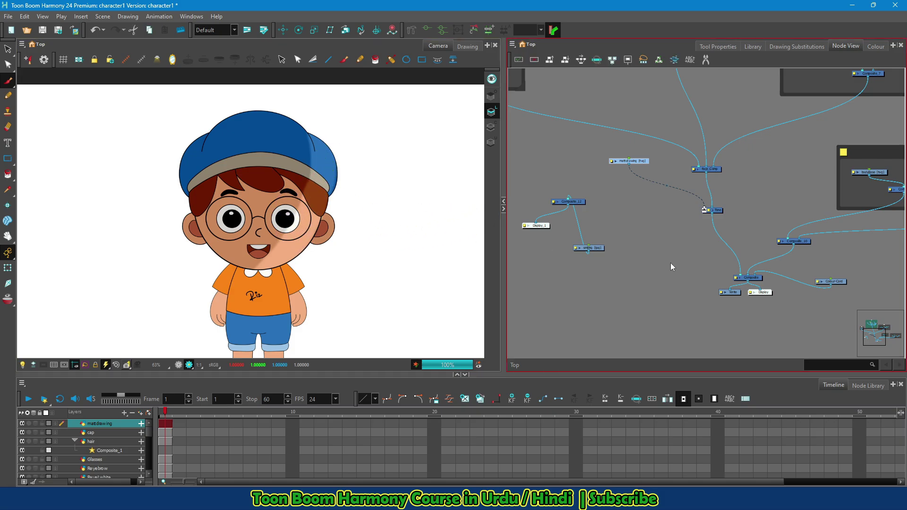
click(705, 210)
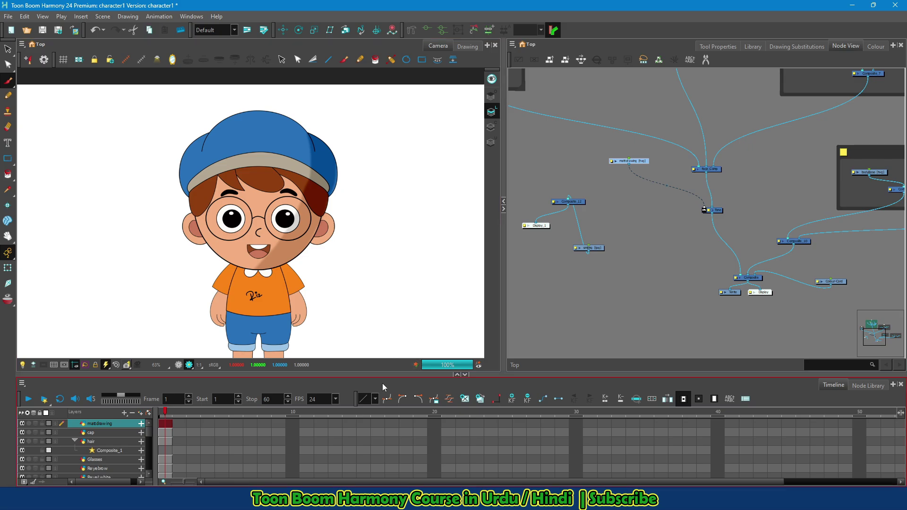
Check the render at frame 3 and return to frame 1.
click(193, 415)
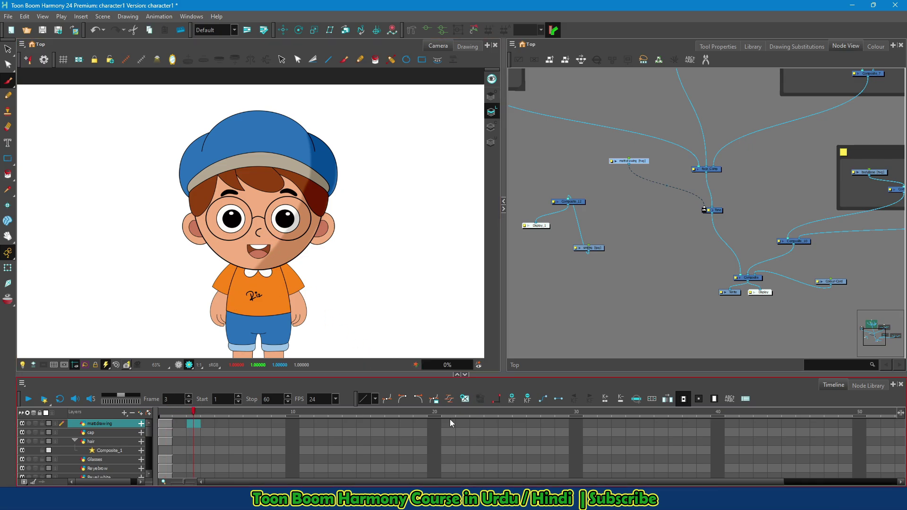
click(417, 366)
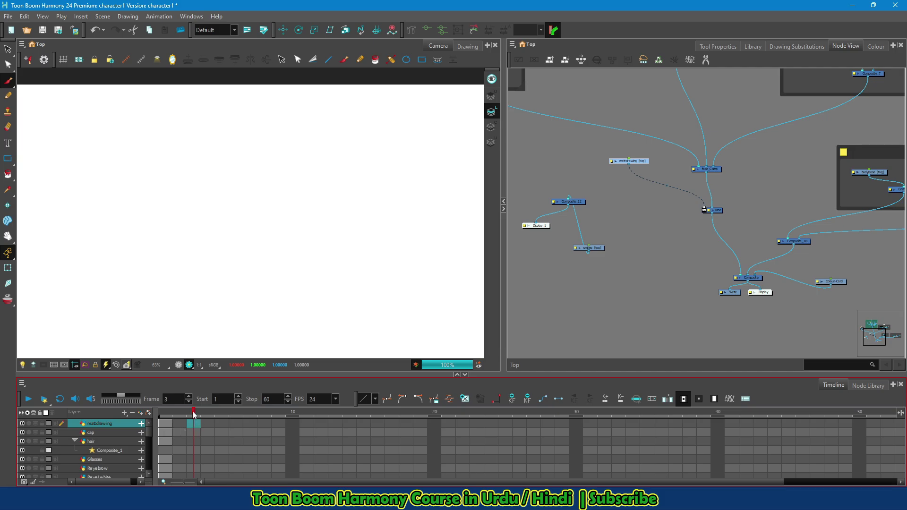
drag(193, 415, 166, 415)
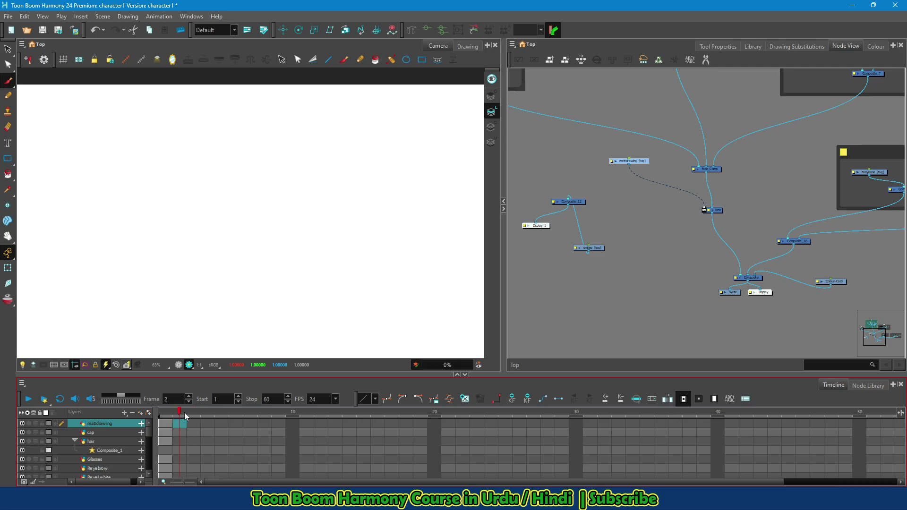
Try a radius of 5 for the Tone node's radial blur.
scroll(657, 216, up, 5)
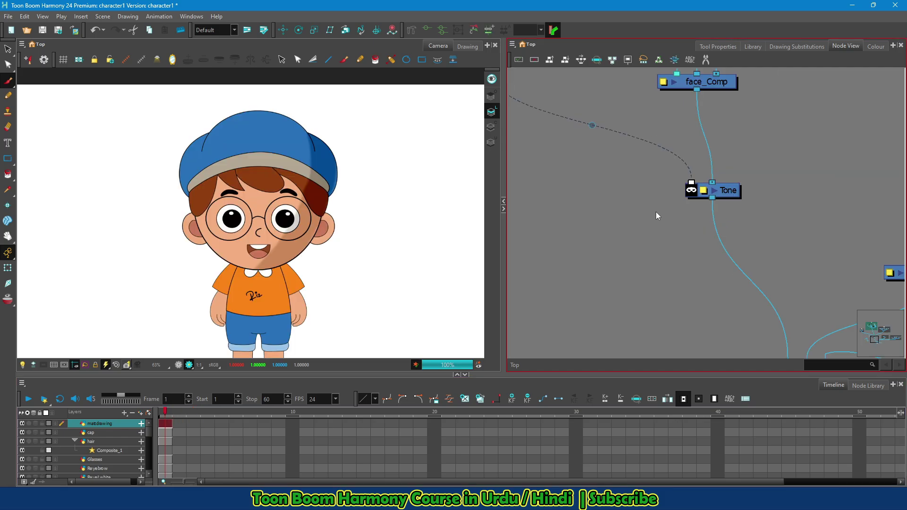
click(703, 190)
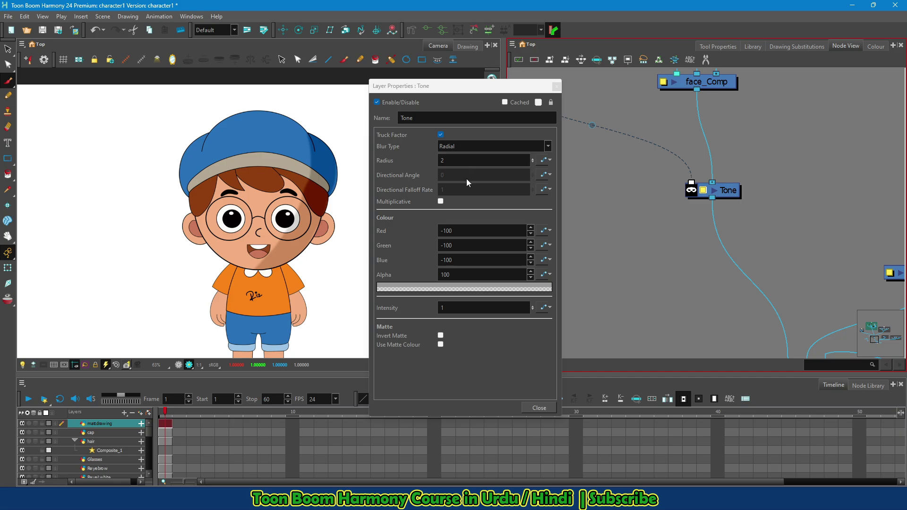
drag(466, 160, 429, 160)
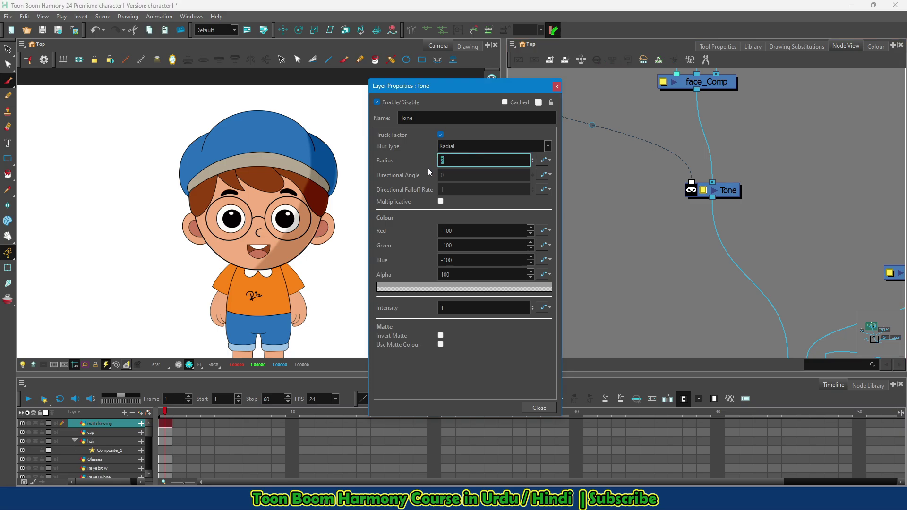
text(5)
key(Return)
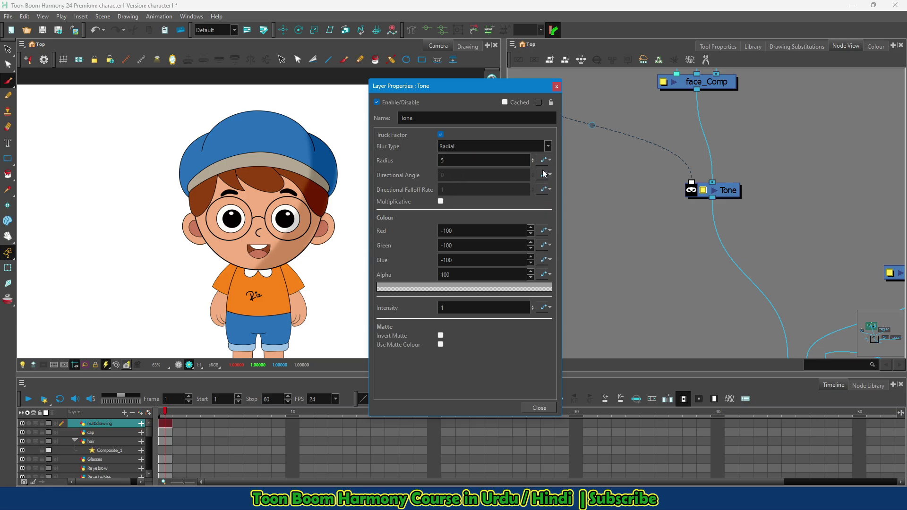
click(439, 158)
click(457, 160)
click(543, 407)
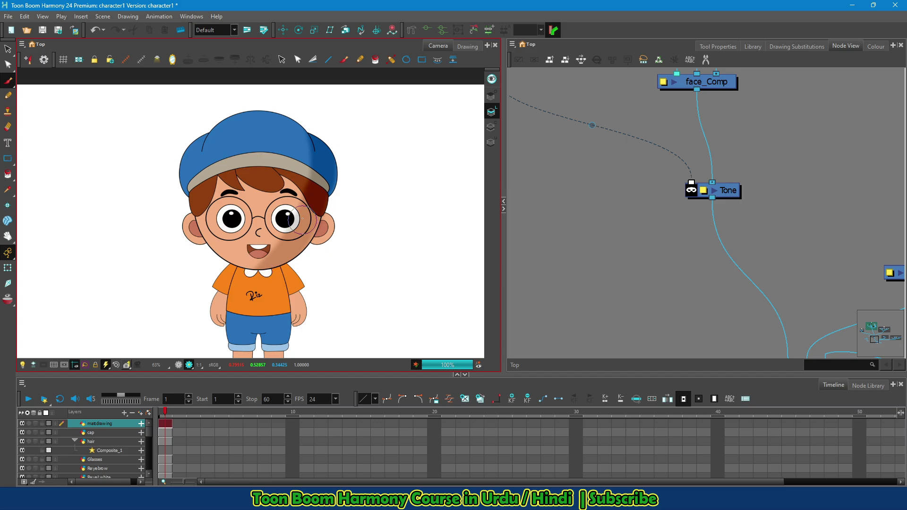
Try a much softer shadow edge by setting the Tone node's radius to 55.
click(681, 188)
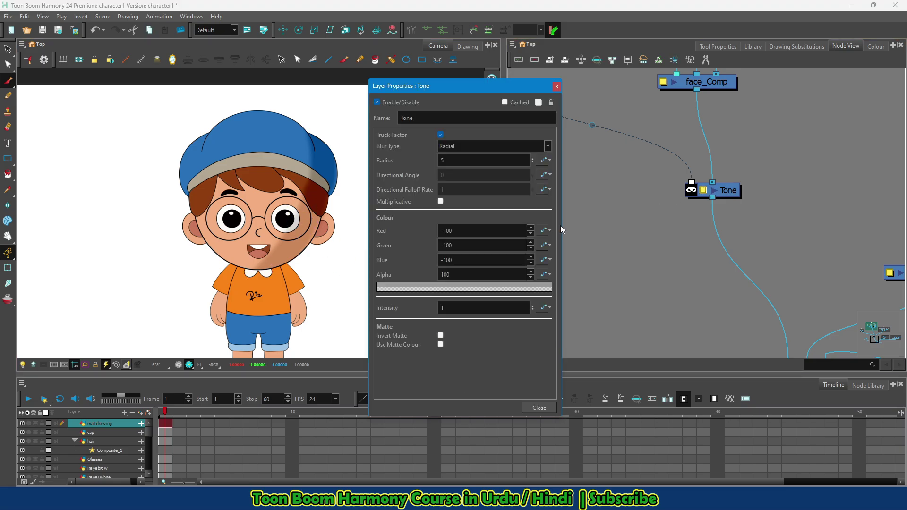
double_click(472, 161)
text(55)
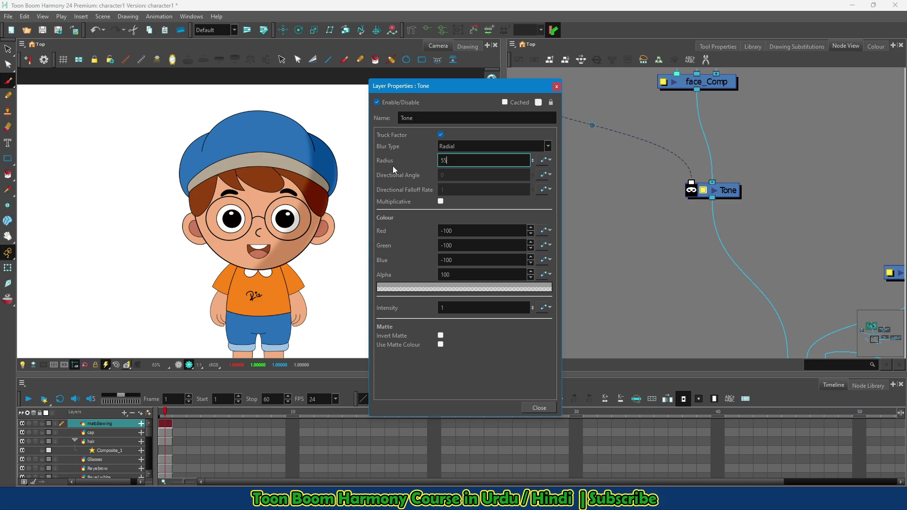
key(Return)
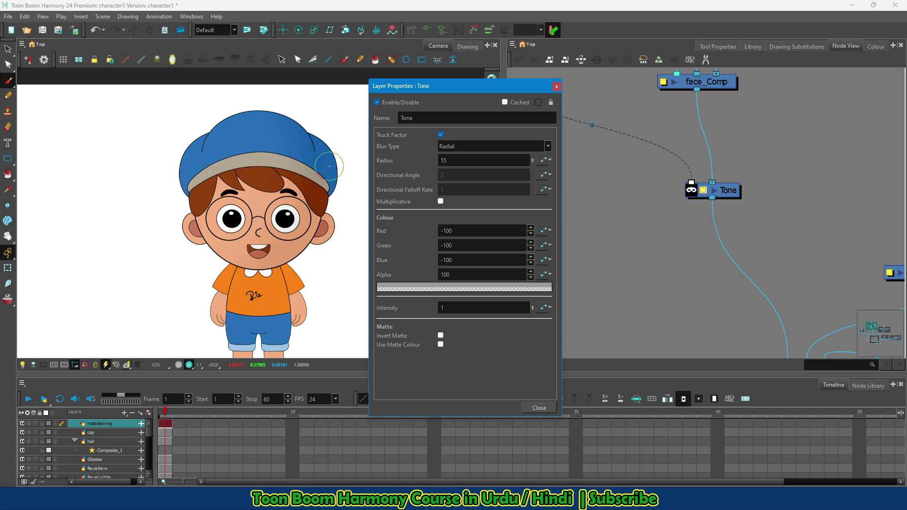
Set the Tone node's radius to 0 and keep its blur type as Radial.
click(381, 162)
text(0)
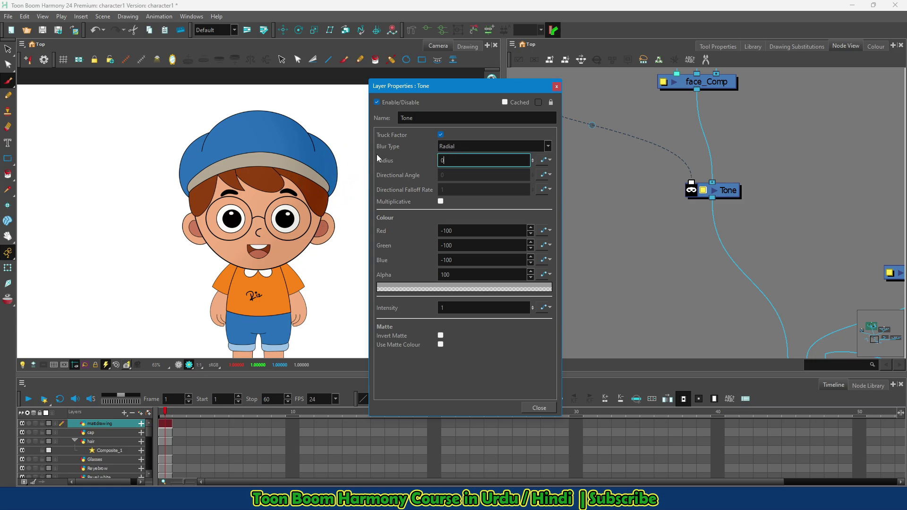
click(415, 144)
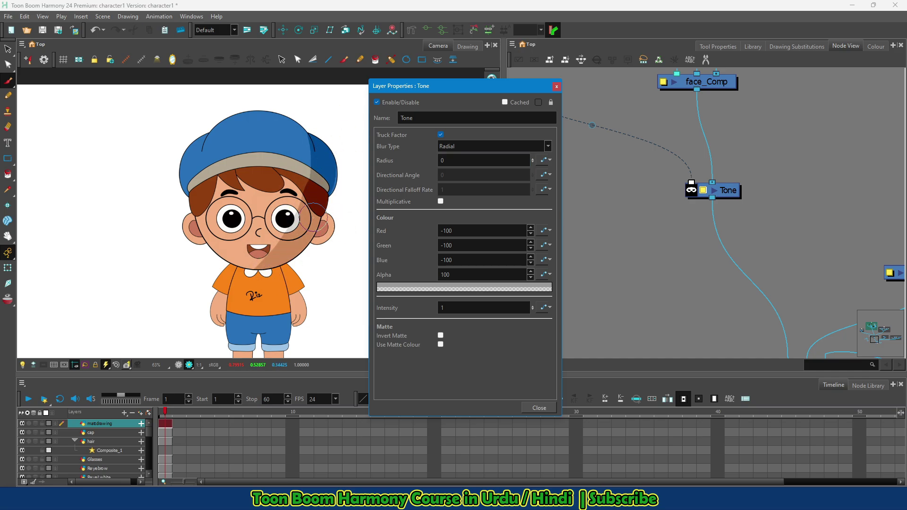
click(425, 161)
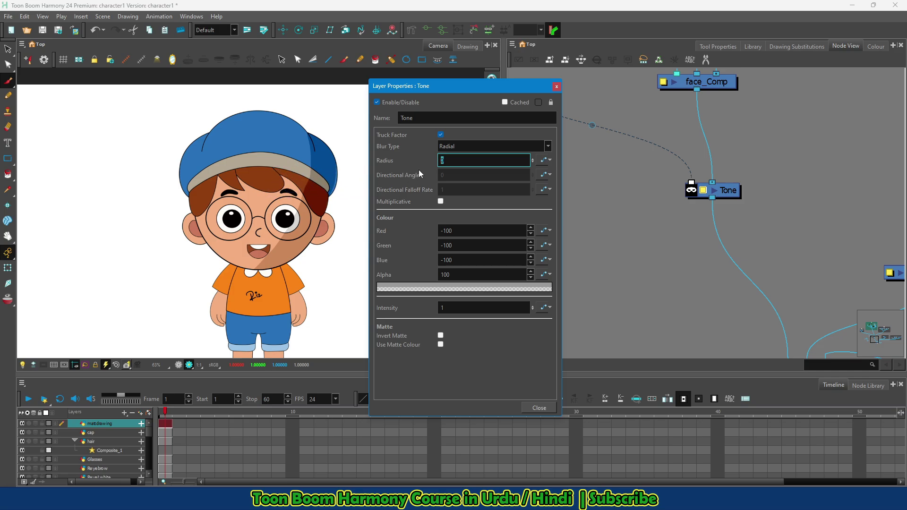
click(417, 138)
click(548, 147)
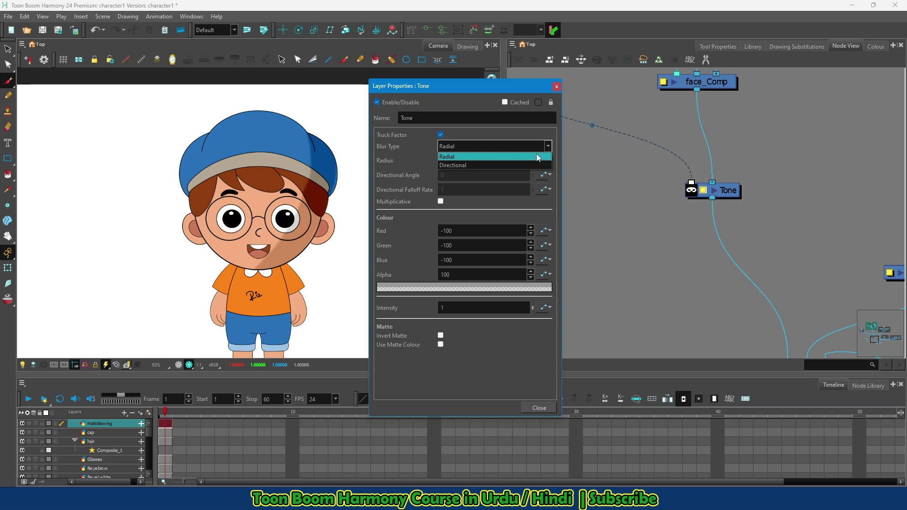
click(537, 157)
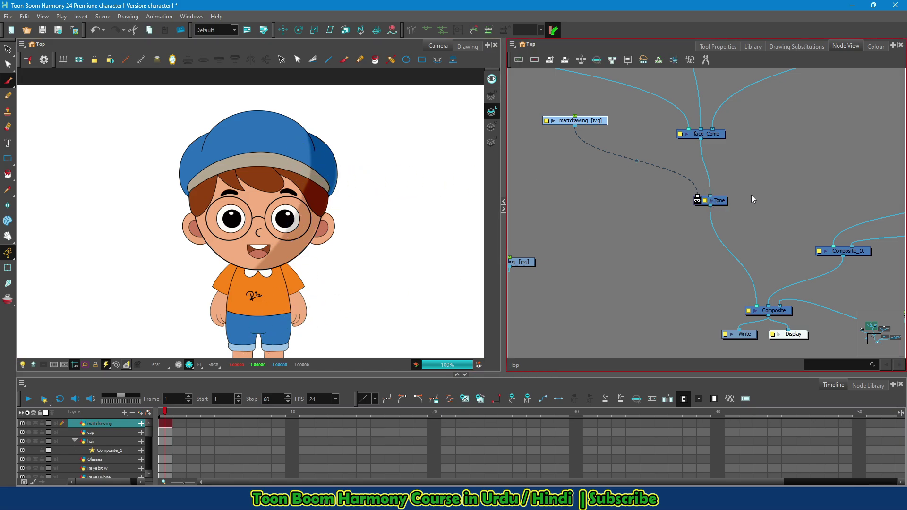
Detach the Tone node from the connection between face_Comp and Composite and set it aside.
drag(726, 202, 670, 202)
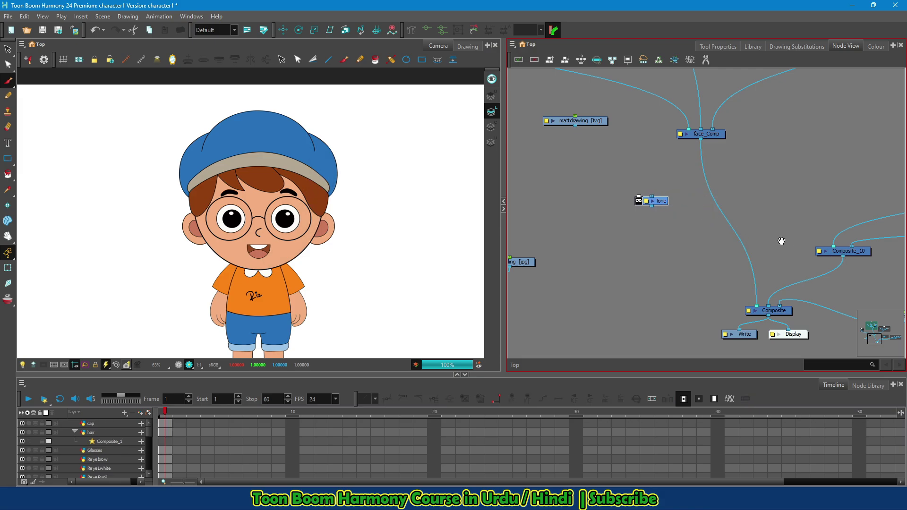
mouse_move(766, 231)
mouse_down()
mouse_move(704, 199)
mouse_move(702, 208)
mouse_up()
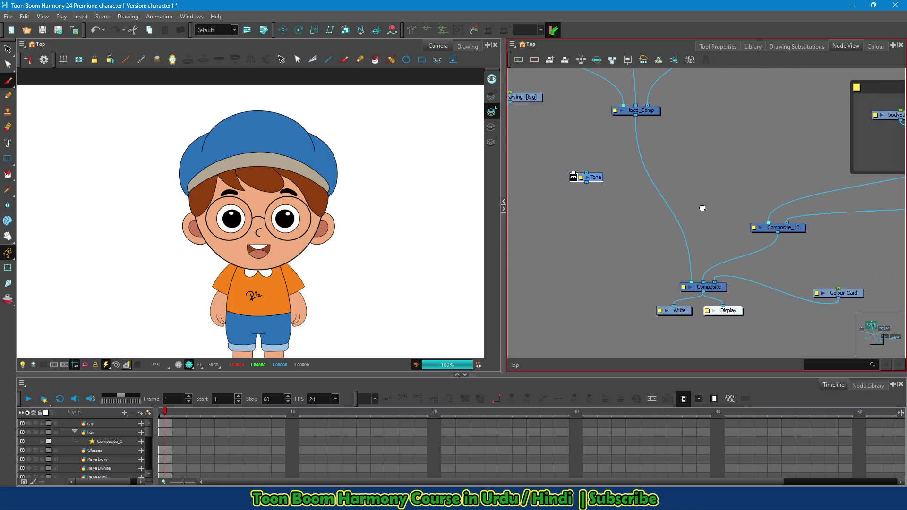
click(644, 114)
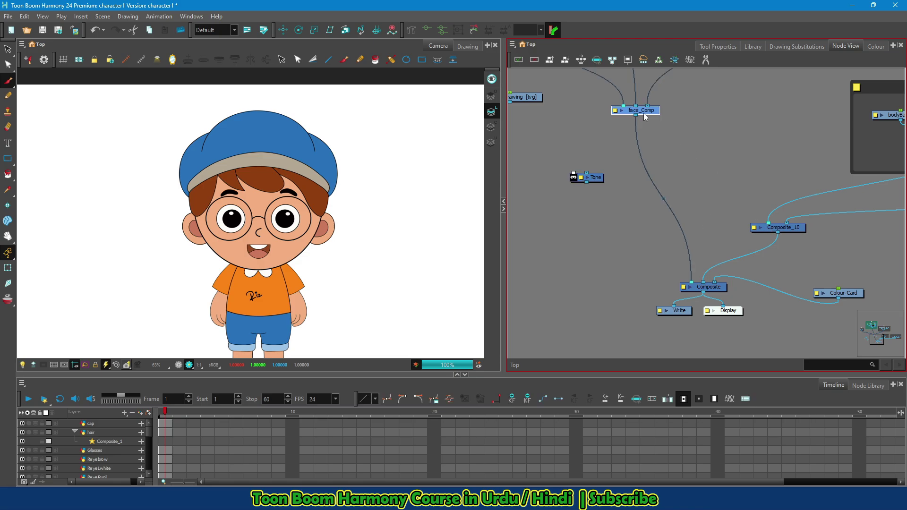
click(789, 229)
click(716, 287)
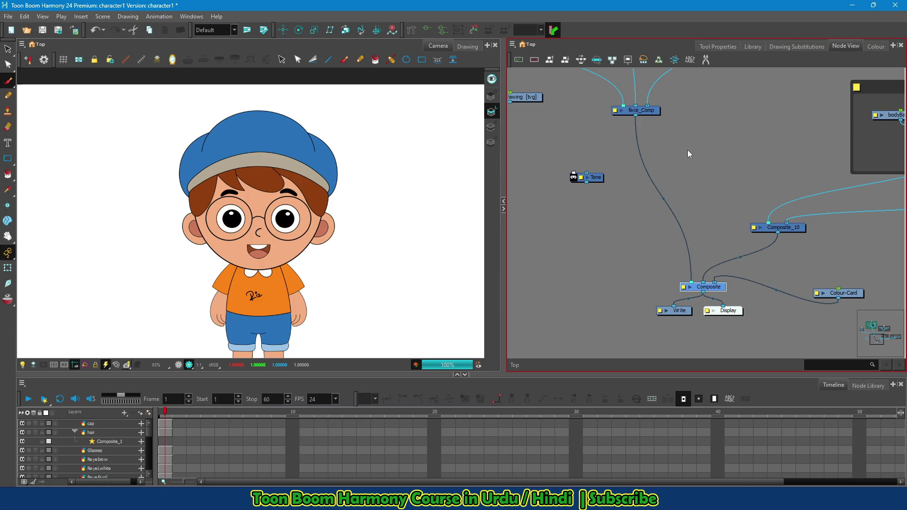
click(654, 112)
click(775, 224)
Add a Composite node, reroute face_Comp and Composite_10 into it, and connect its output to the final Composite.
click(699, 218)
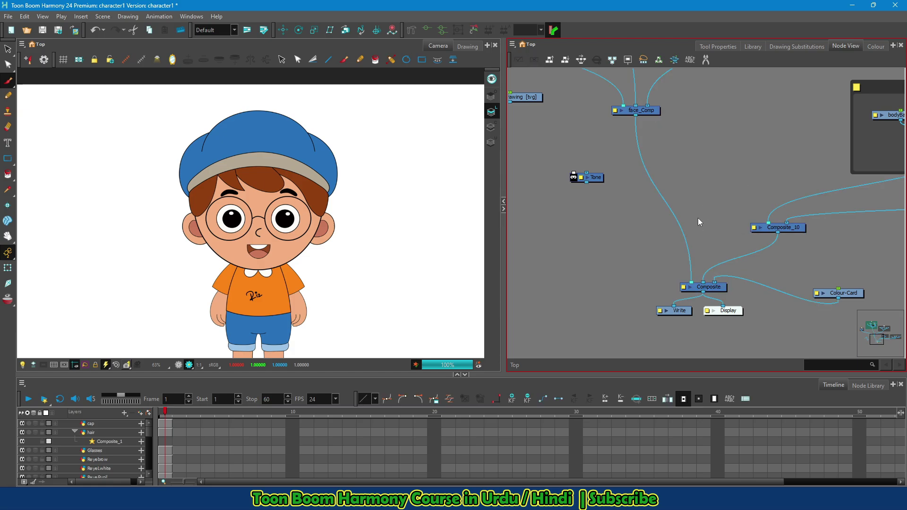
key(ctrl+k)
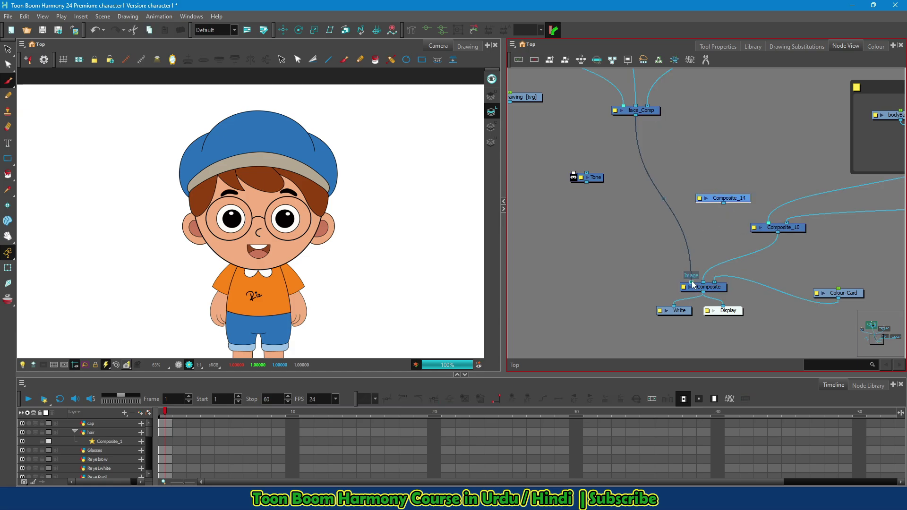
drag(692, 281, 709, 190)
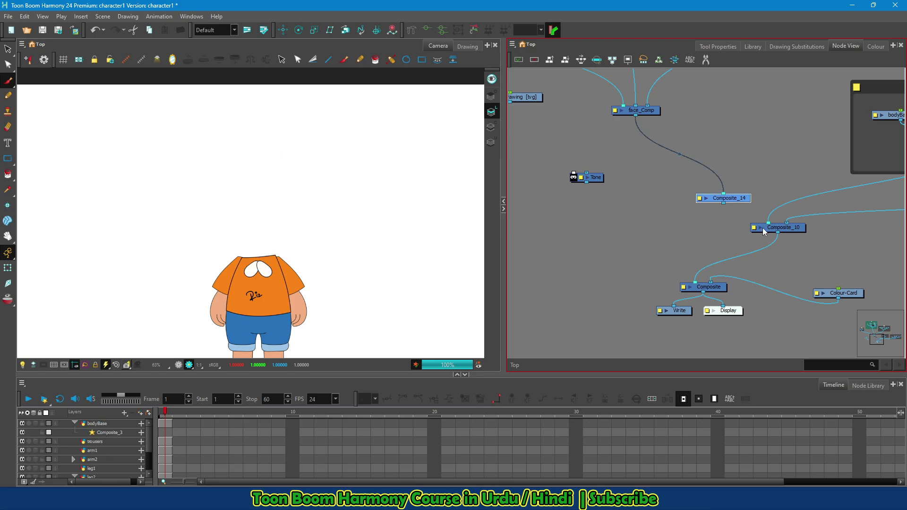
mouse_move(696, 282)
mouse_down()
mouse_move(734, 237)
mouse_move(751, 184)
mouse_move(699, 226)
mouse_move(695, 282)
mouse_up()
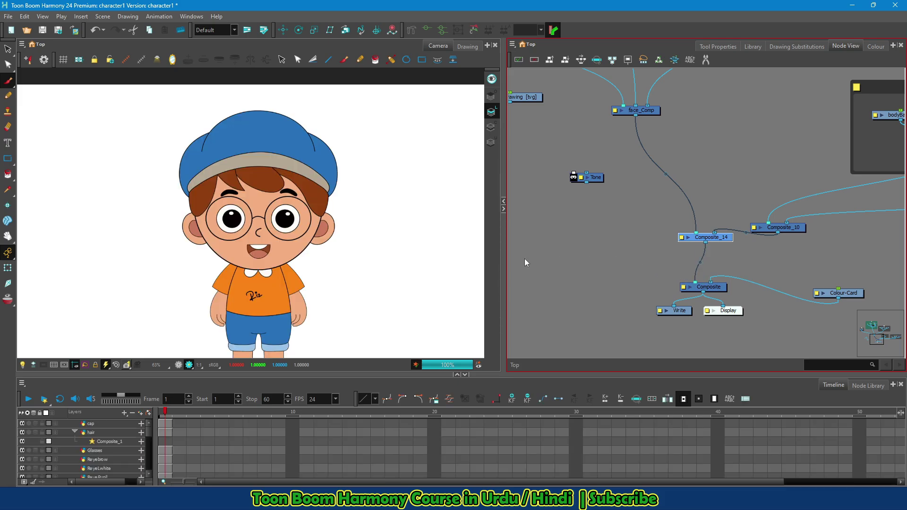
click(647, 269)
Insert the Tone node between Composite_14 and the final Composite, and connect mattdrawing to its matte port.
scroll(709, 277, up, 1)
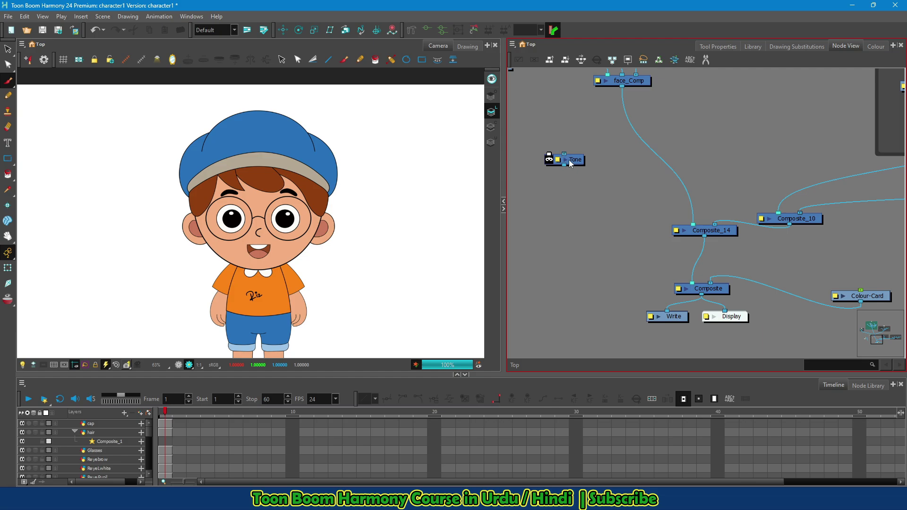
drag(581, 163, 709, 256)
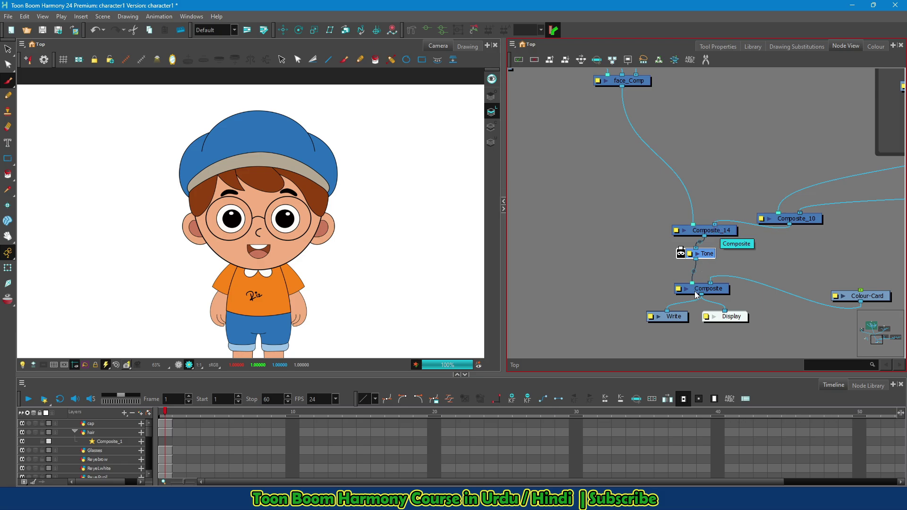
scroll(636, 205, down, 3)
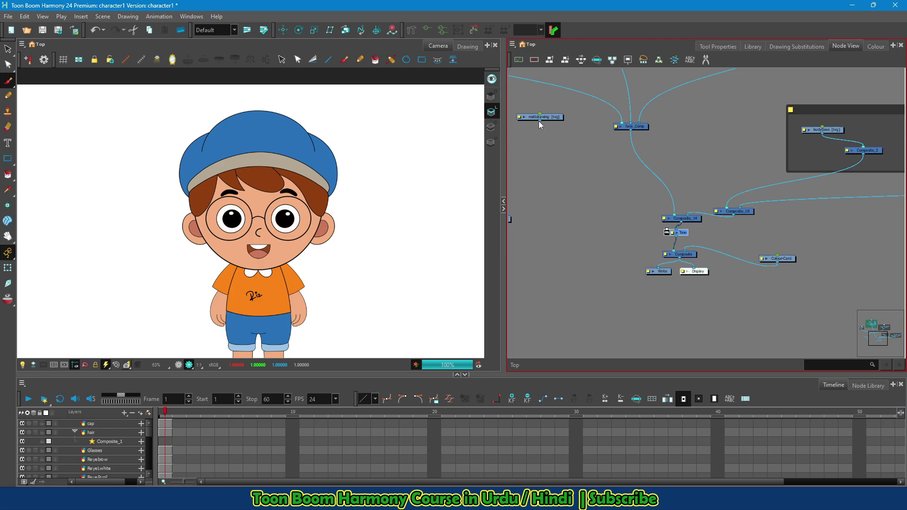
drag(539, 120, 669, 233)
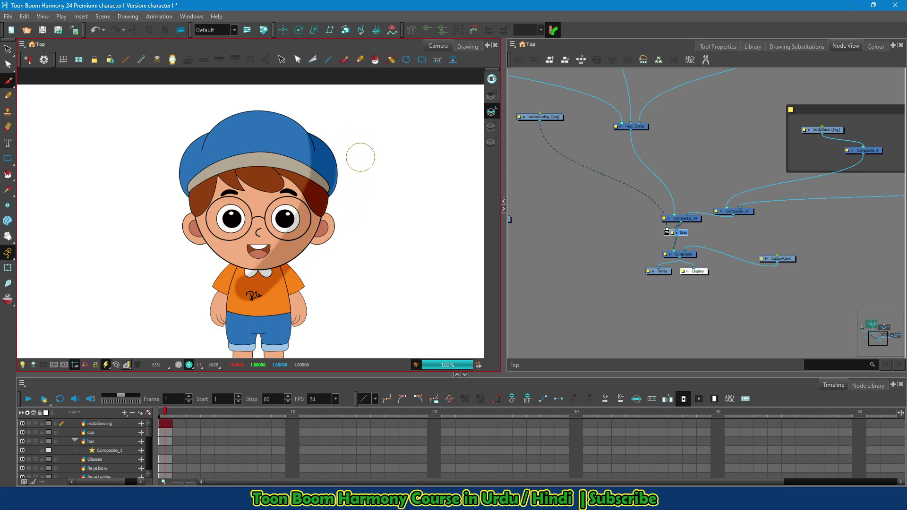
Connect mattdrawing to the final Composite as well, and stretch and shift its stroke so it runs from cap to feet.
click(553, 117)
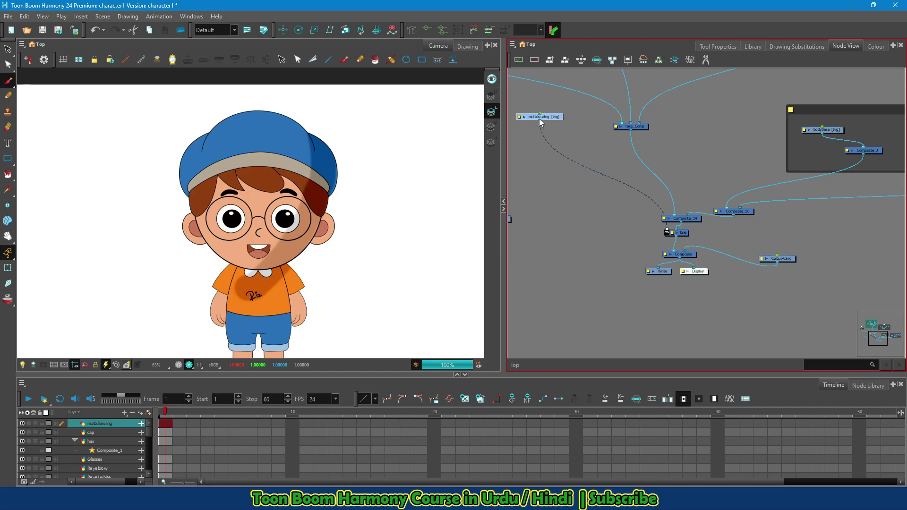
drag(559, 202, 667, 253)
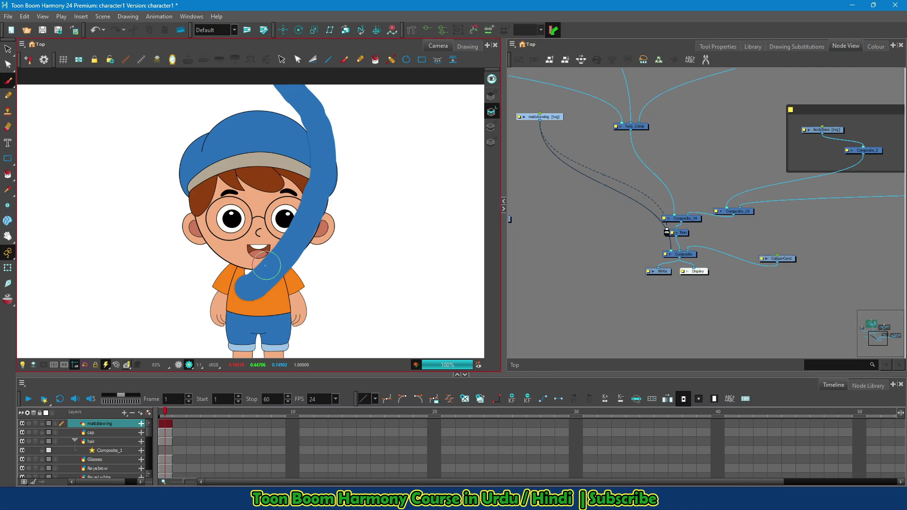
click(282, 59)
scroll(307, 233, down, 5)
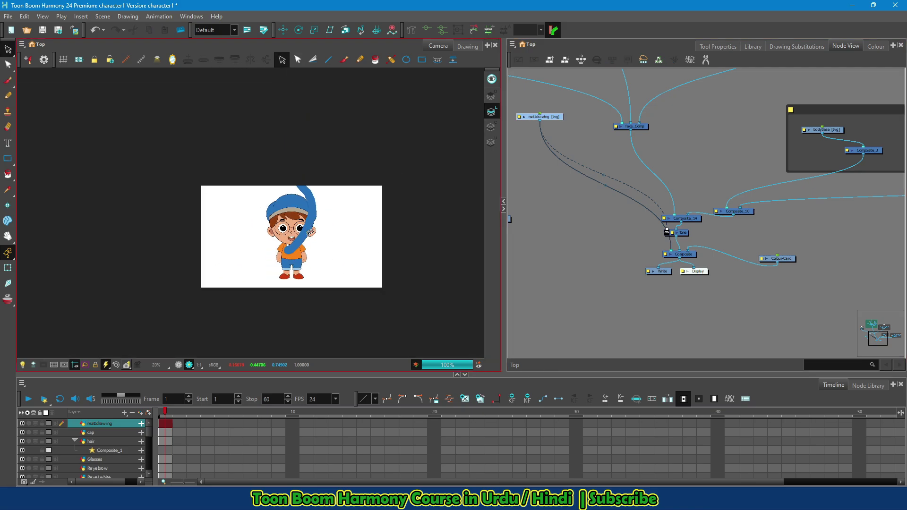
scroll(307, 232, up, 2)
click(300, 244)
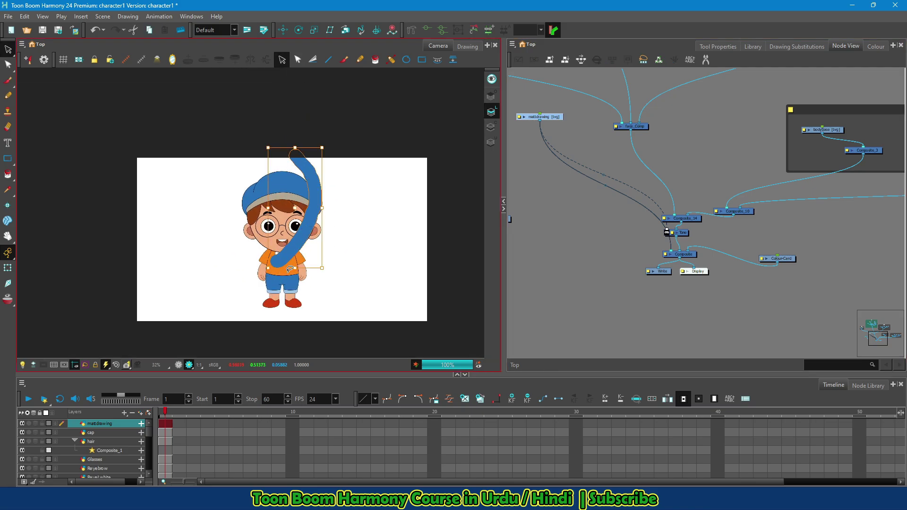
drag(296, 269, 298, 324)
mouse_move(313, 242)
mouse_down()
mouse_move(331, 236)
mouse_move(301, 256)
mouse_up()
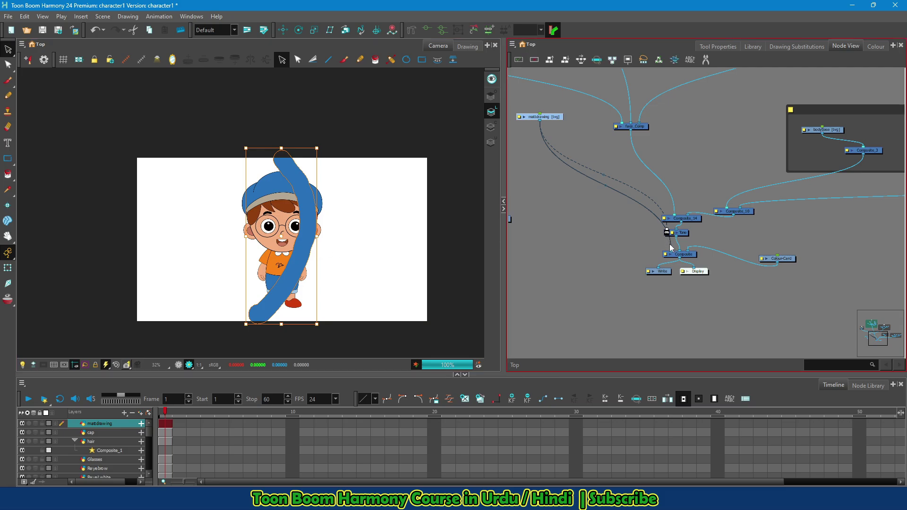
Disconnect mattdrawing from the final Composite, keep its matte link to Tone, and inspect the shading on the whole body.
drag(670, 250, 628, 245)
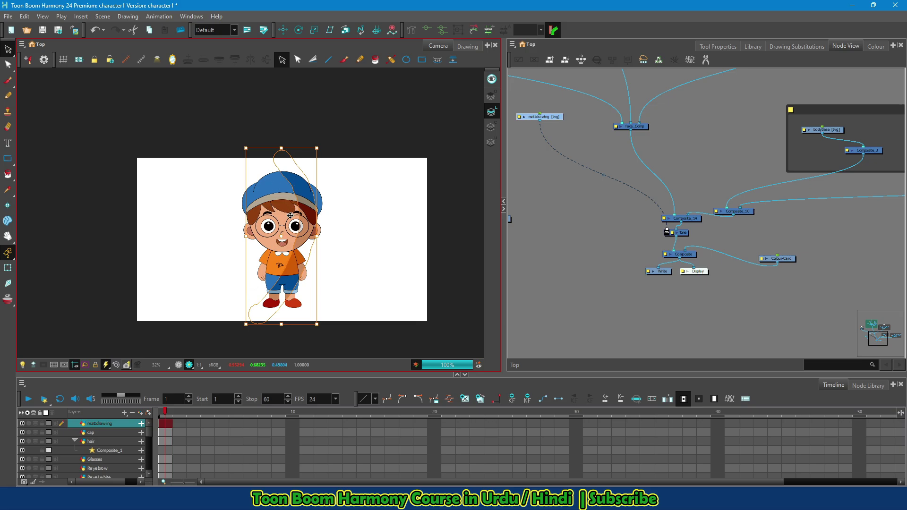
click(222, 231)
scroll(222, 230, up, 2)
scroll(330, 326, up, 1)
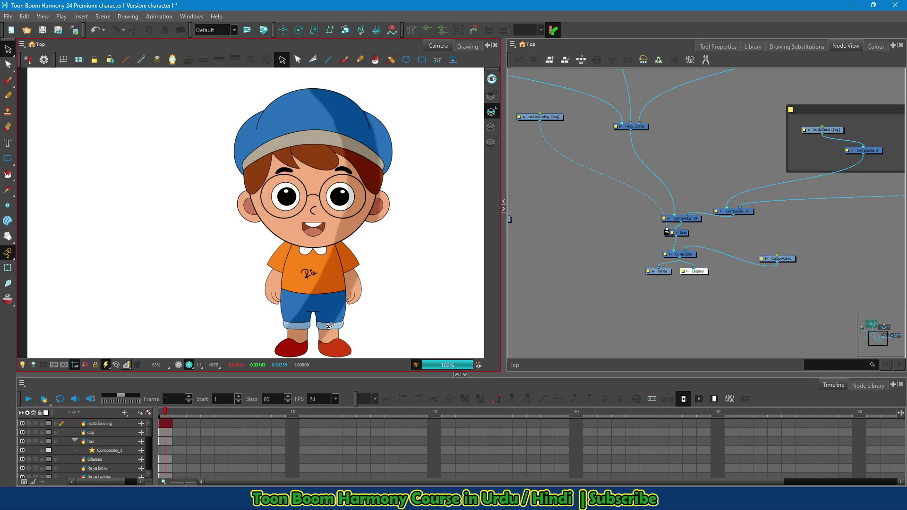